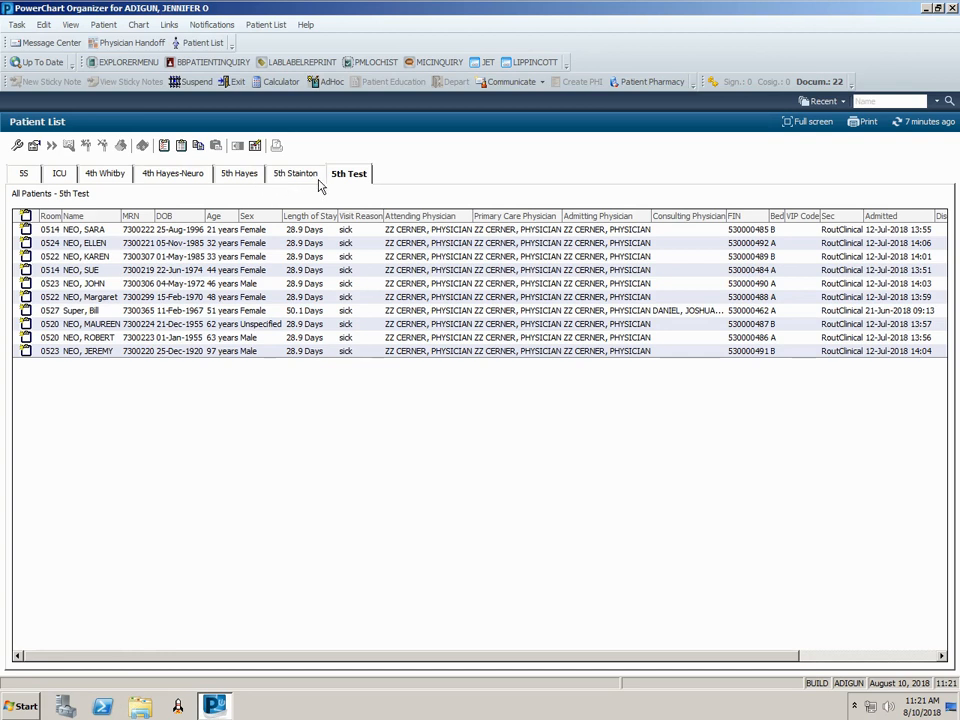
# - Create a location patient list for SHORE MEDICAL CENTER > SMH Main > Emergency
pyautogui.click(18, 146)
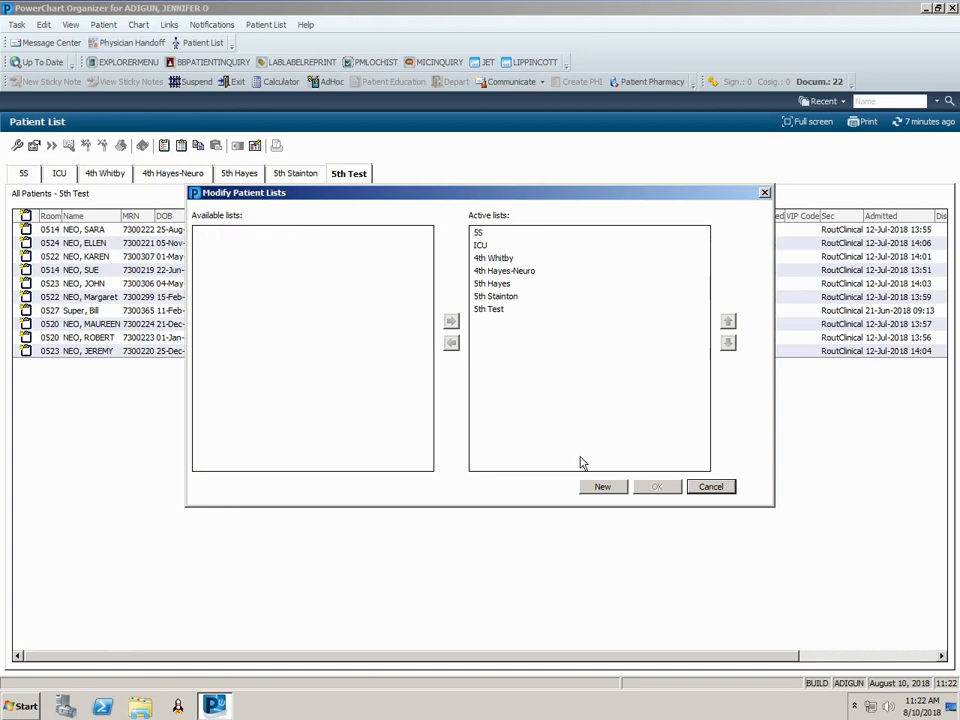
pyautogui.click(607, 489)
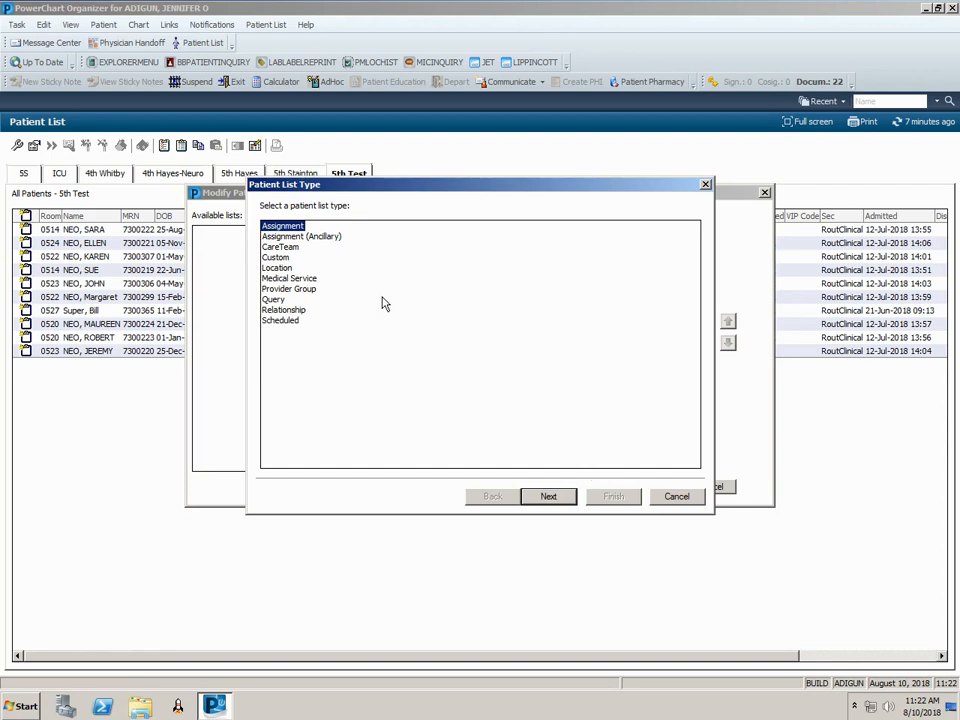
pyautogui.click(281, 268)
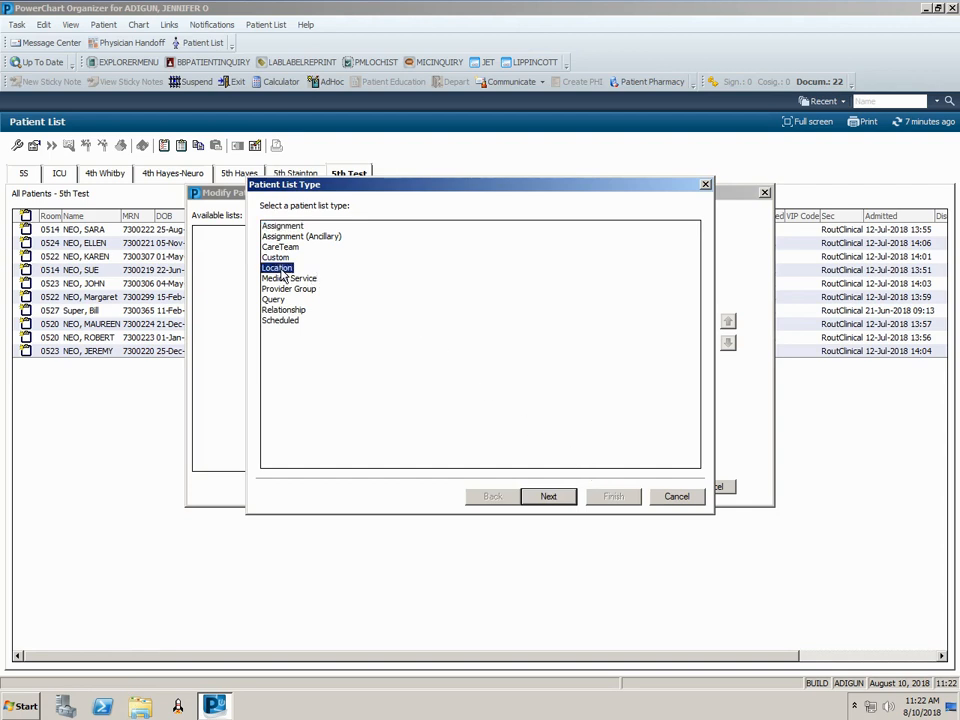
pyautogui.click(546, 497)
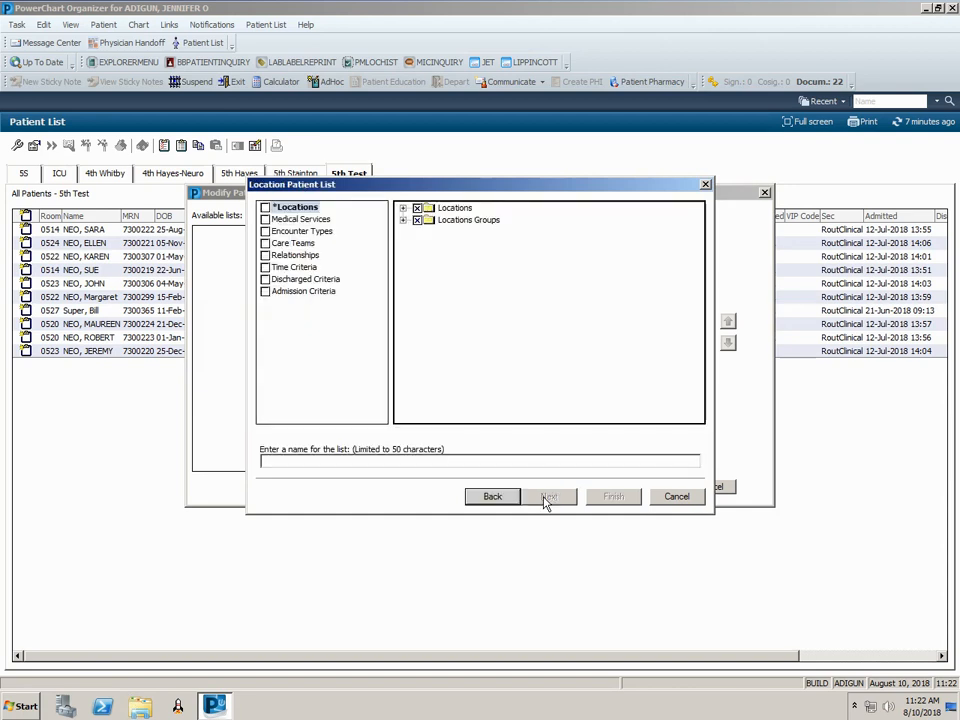
pyautogui.click(455, 209)
pyautogui.doubleClick(456, 210)
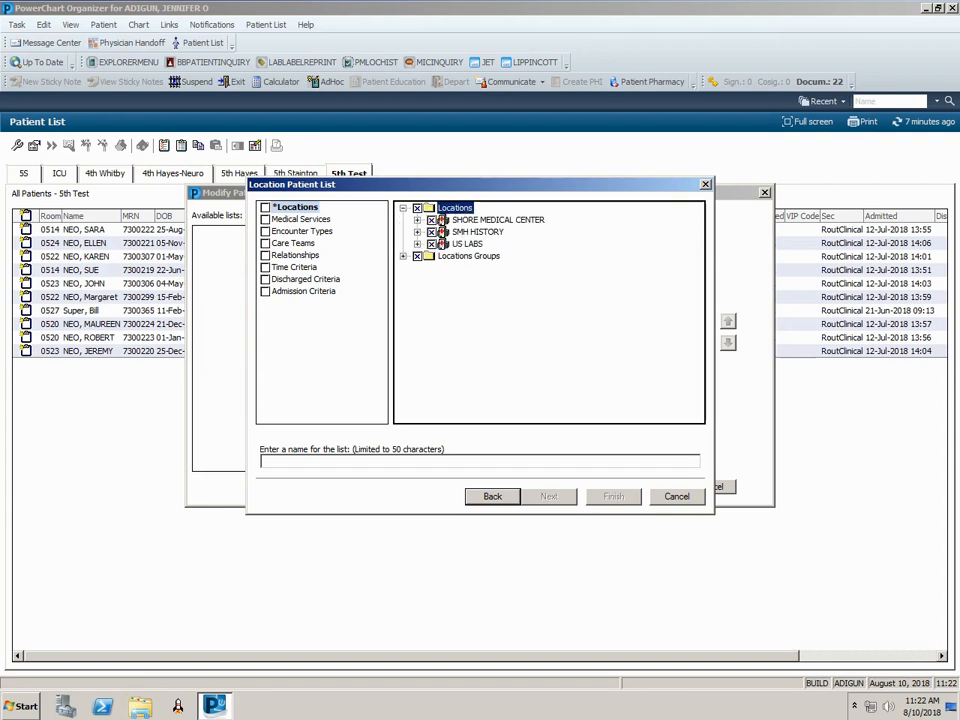
pyautogui.click(466, 223)
pyautogui.doubleClick(466, 223)
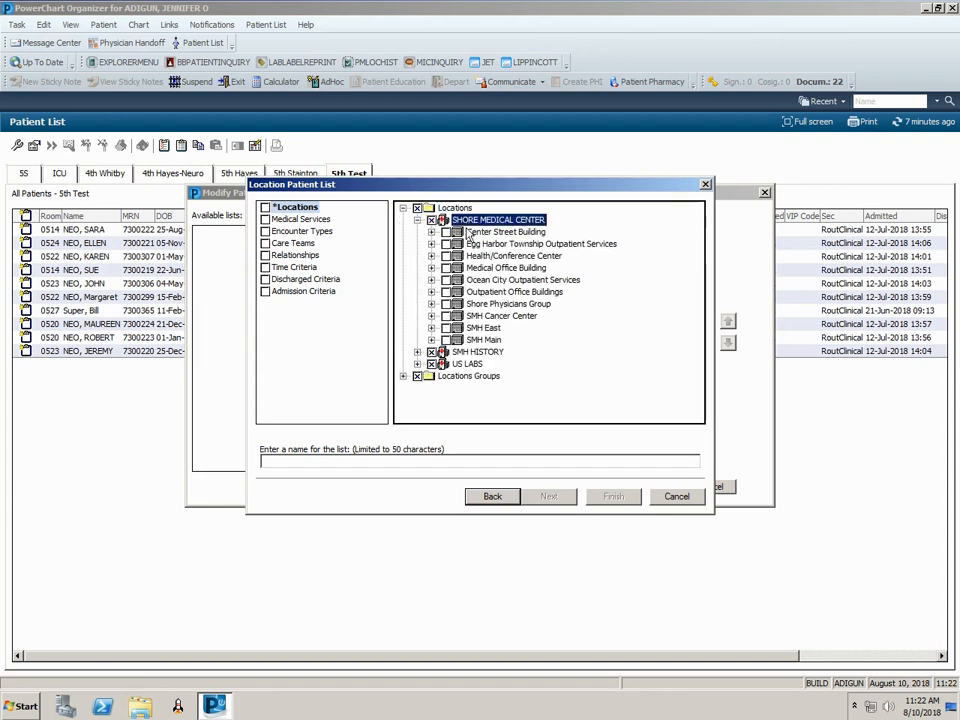
pyautogui.doubleClick(483, 340)
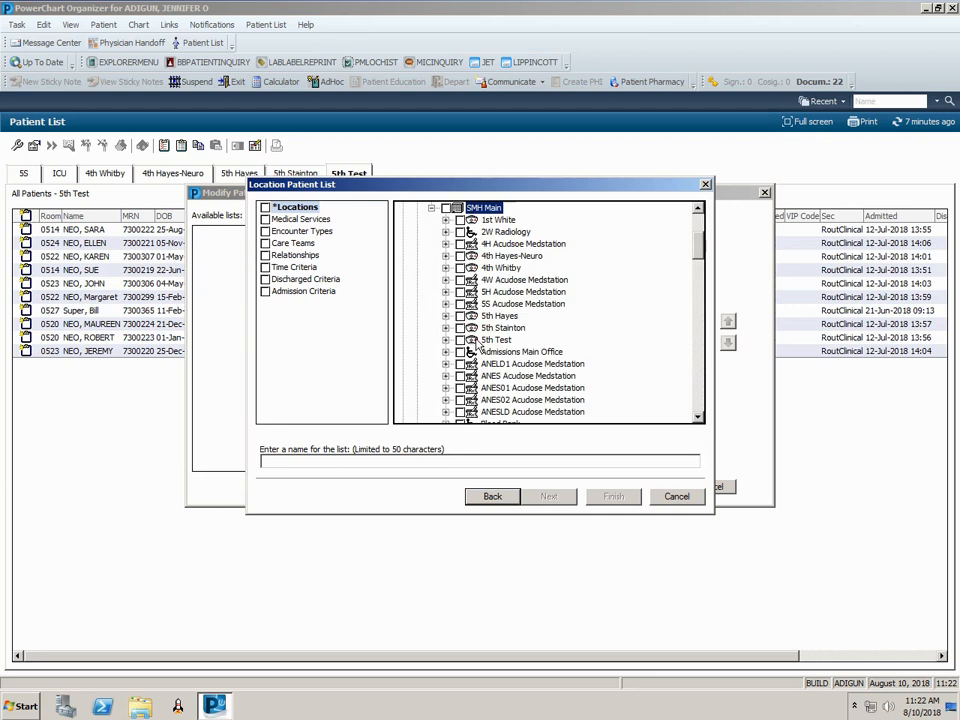
pyautogui.moveTo(695, 243); pyautogui.dragTo(688, 283)
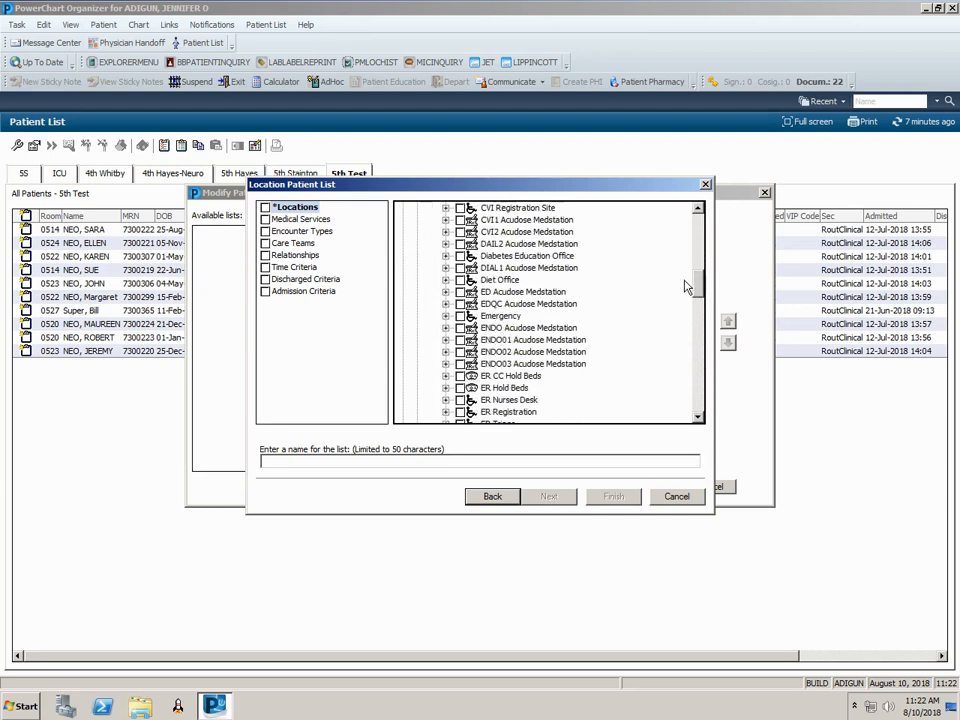
pyautogui.click(460, 317)
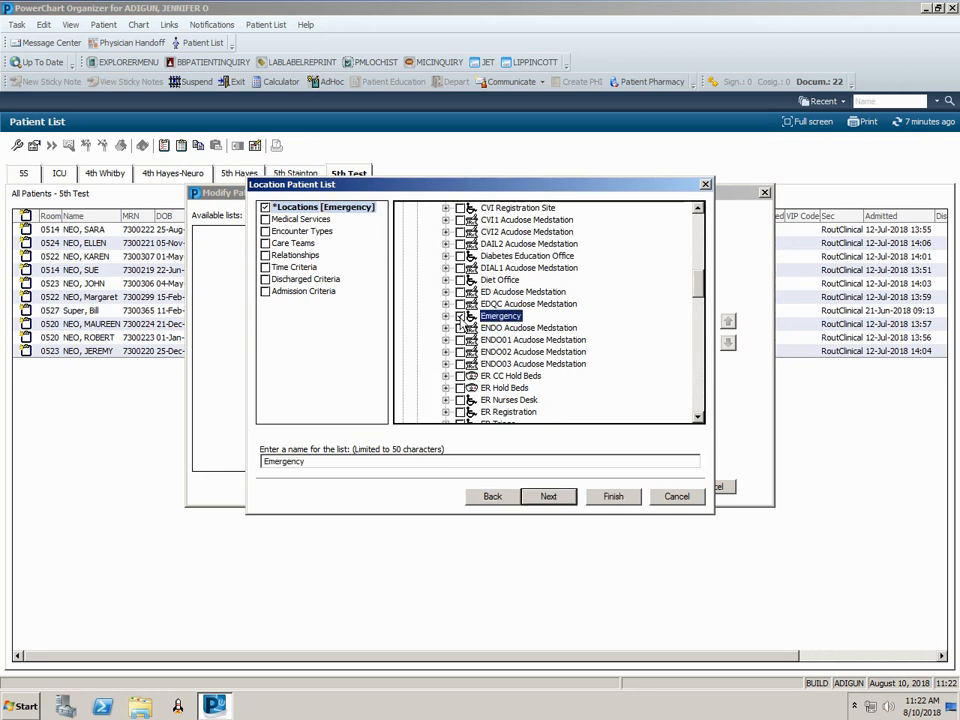
pyautogui.click(611, 498)
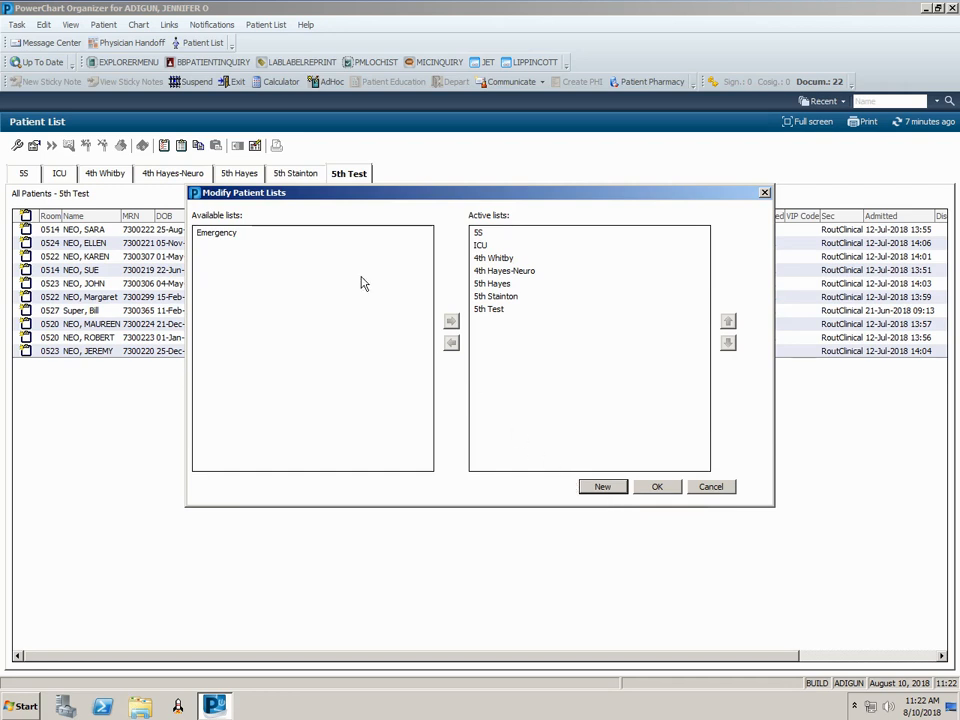
# - Move Emergency to the active lists, keep it last after 5th Test, and apply
pyautogui.click(222, 236)
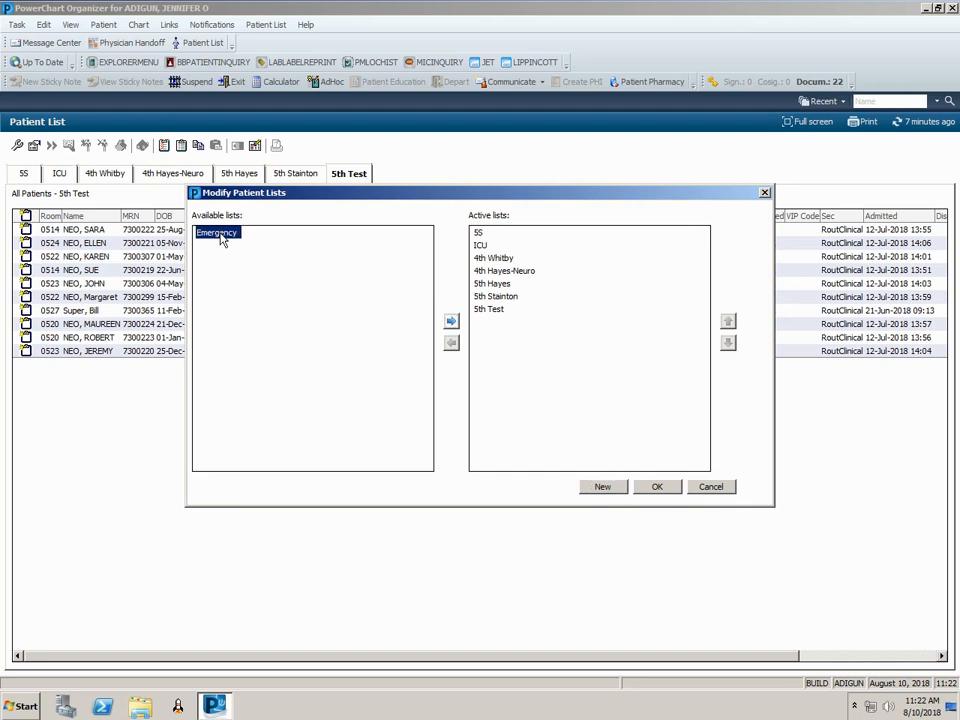
pyautogui.click(451, 323)
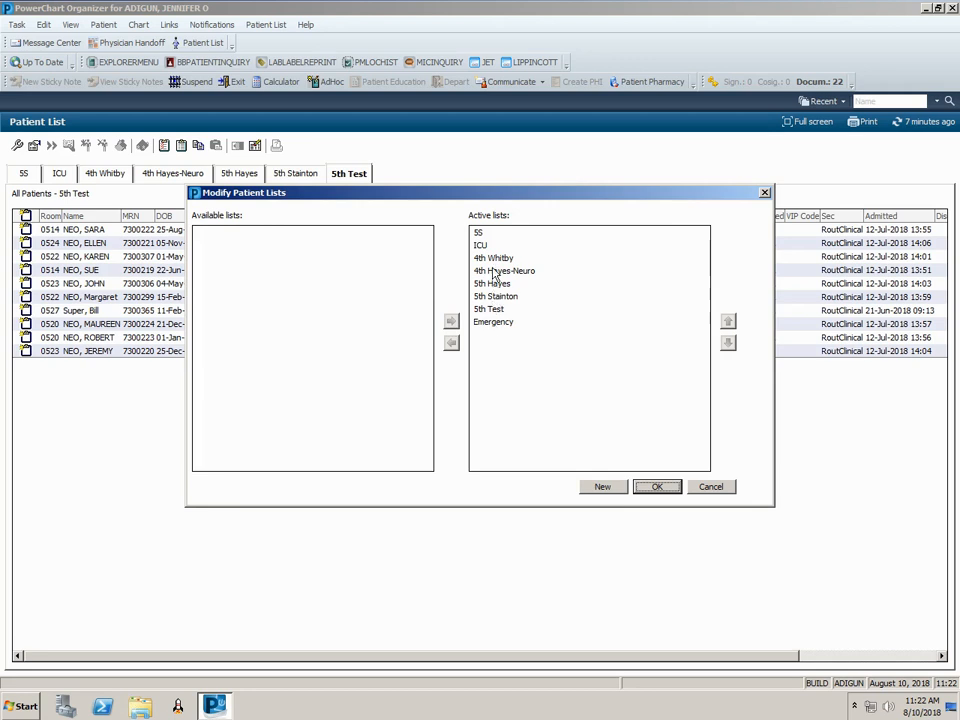
pyautogui.click(494, 322)
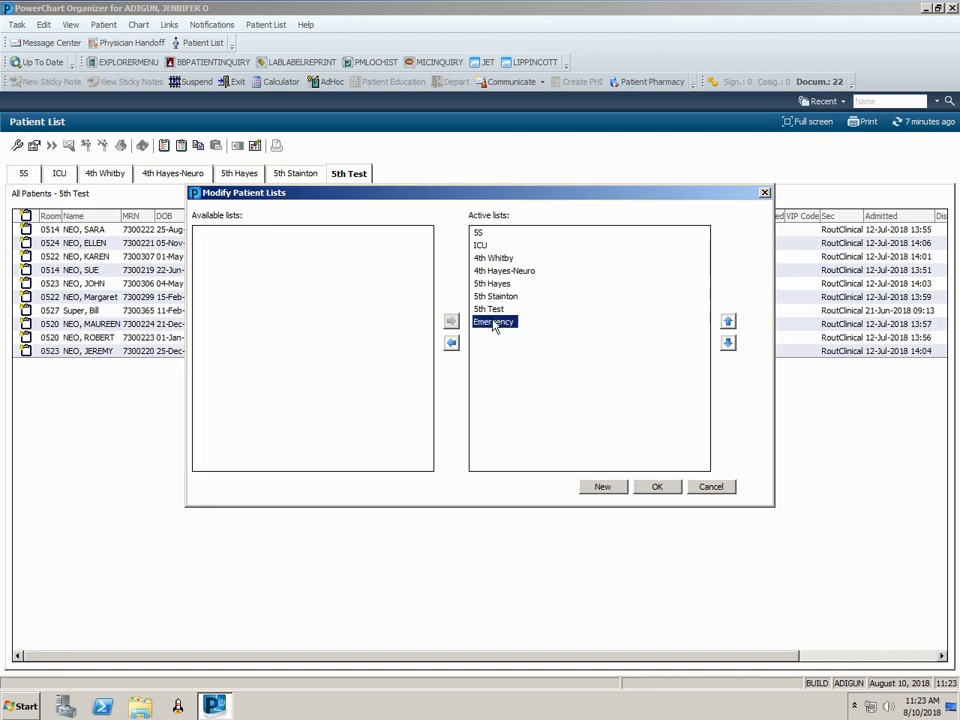
pyautogui.click(728, 321)
pyautogui.click(728, 321)
pyautogui.click(728, 321)
pyautogui.click(728, 343)
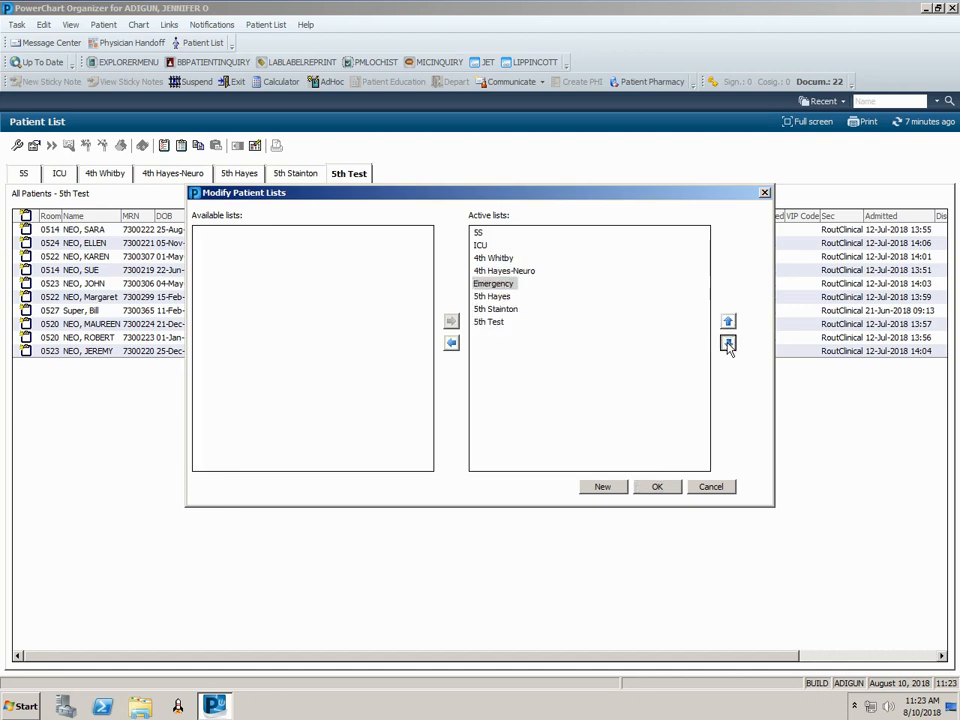
pyautogui.click(728, 343)
pyautogui.click(728, 343)
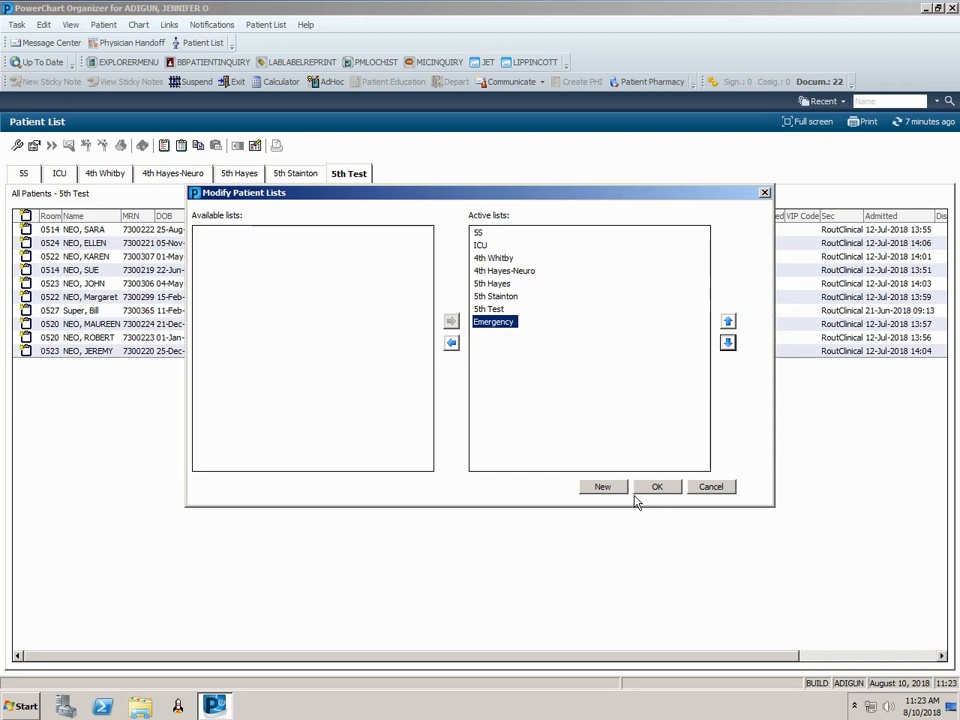
pyautogui.click(672, 489)
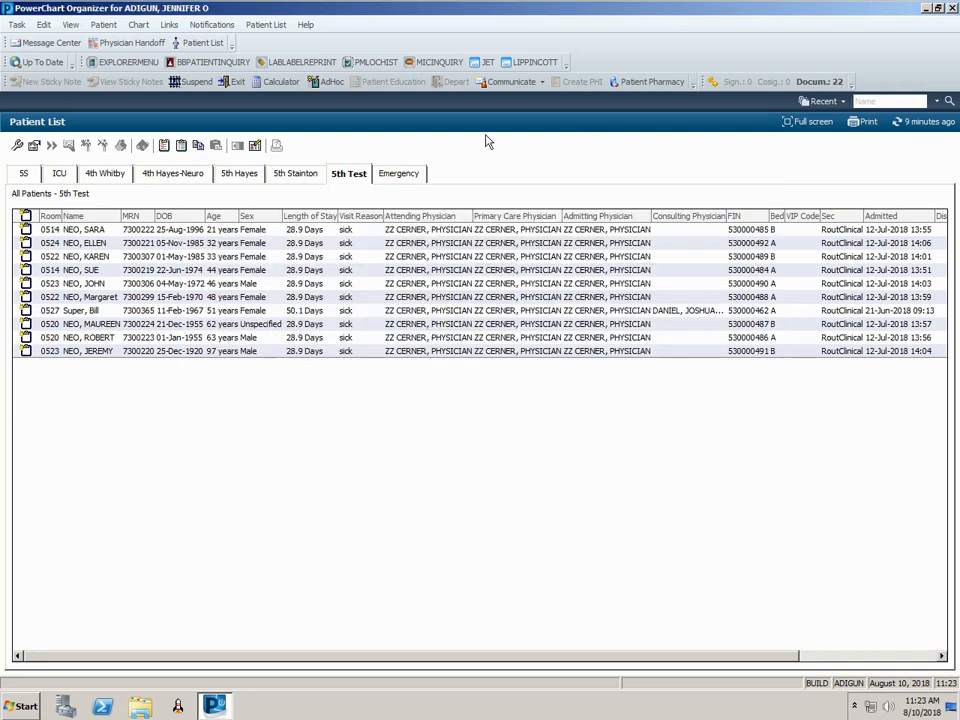
# - Create a new provider group patient list containing the SPG HOSPITALISTS group
pyautogui.click(17, 146)
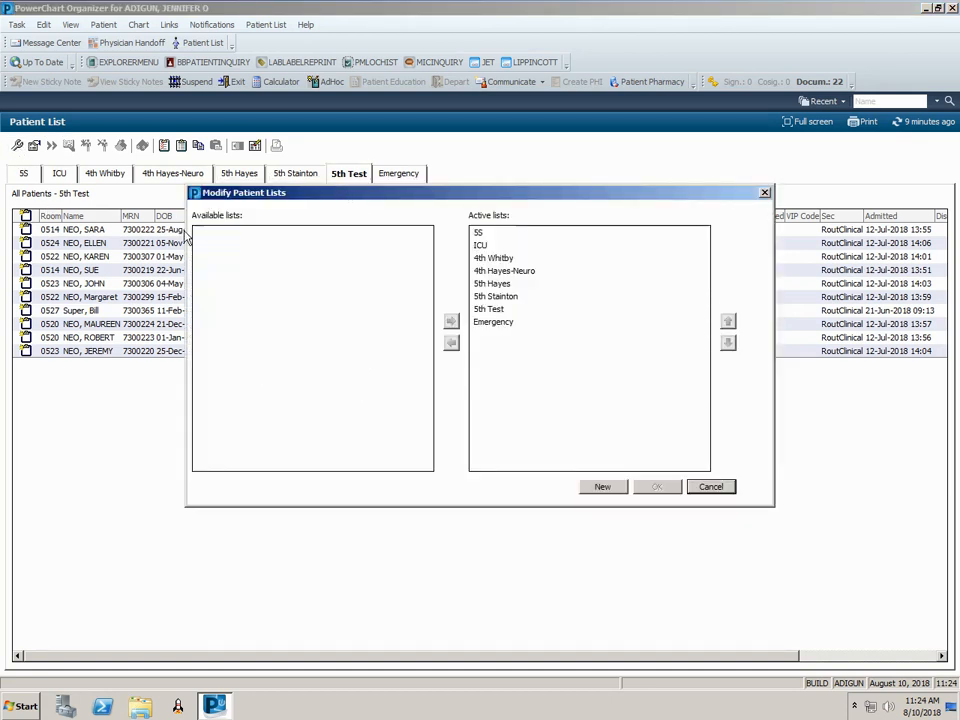
pyautogui.click(600, 488)
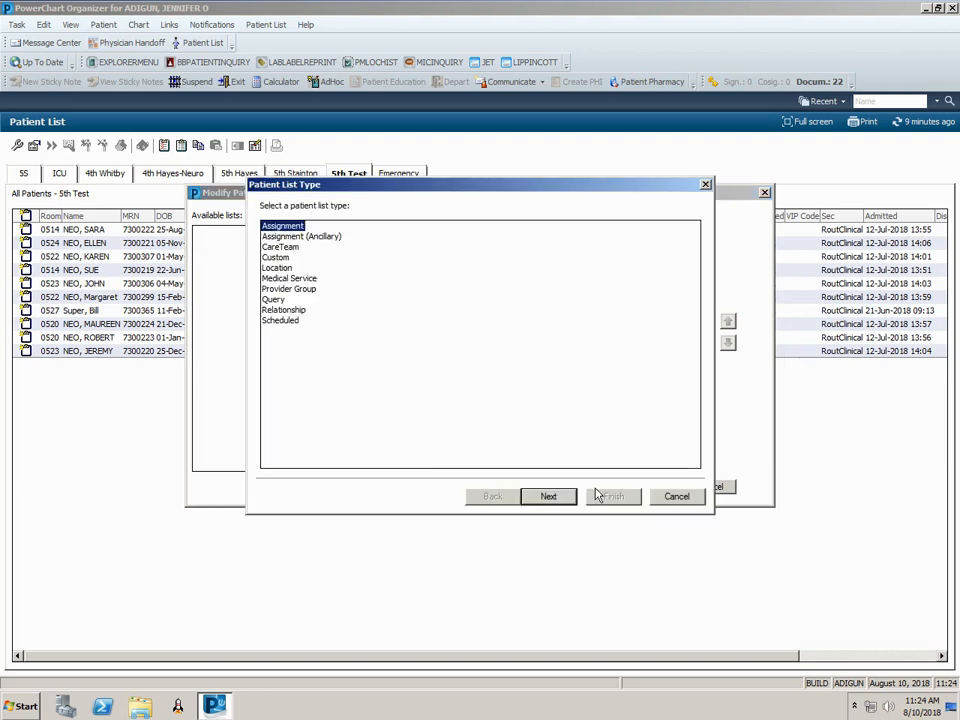
pyautogui.click(313, 290)
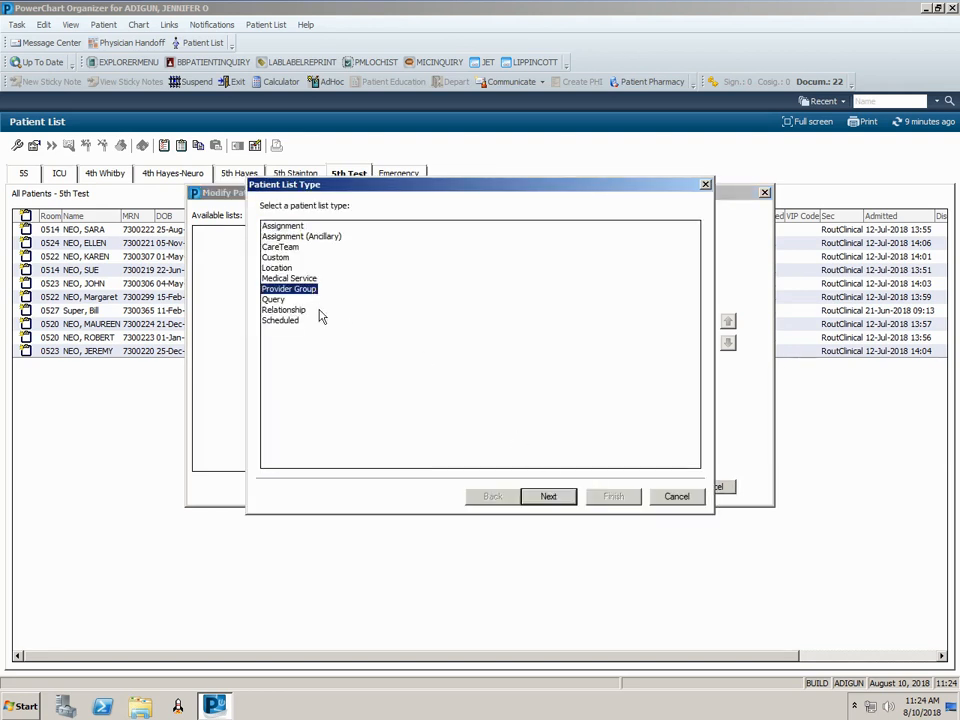
pyautogui.click(547, 499)
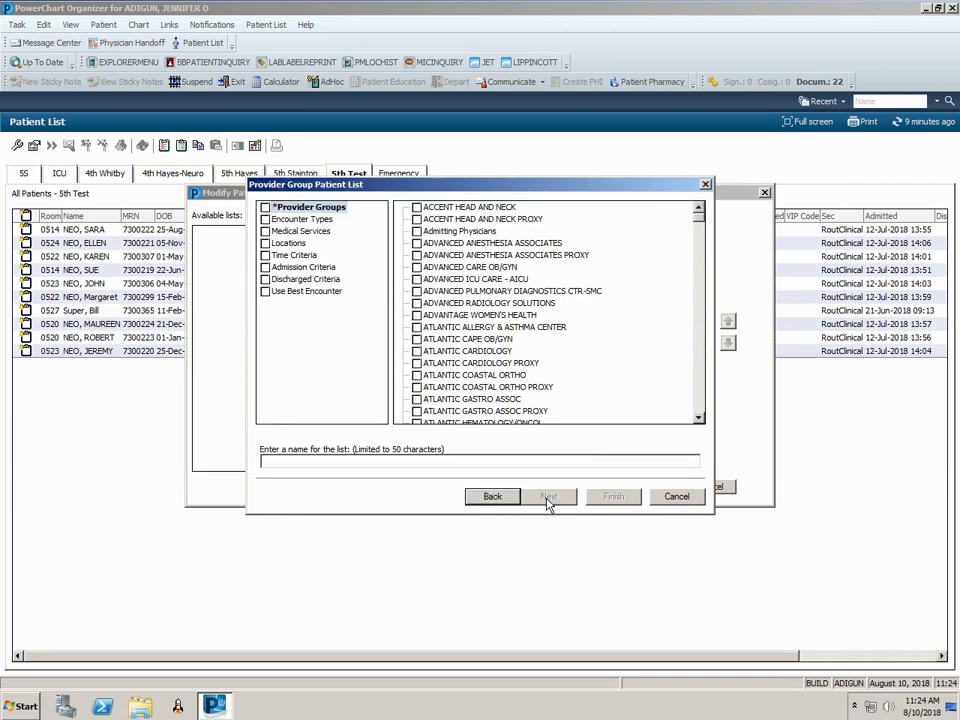
pyautogui.moveTo(698, 213); pyautogui.dragTo(652, 420)
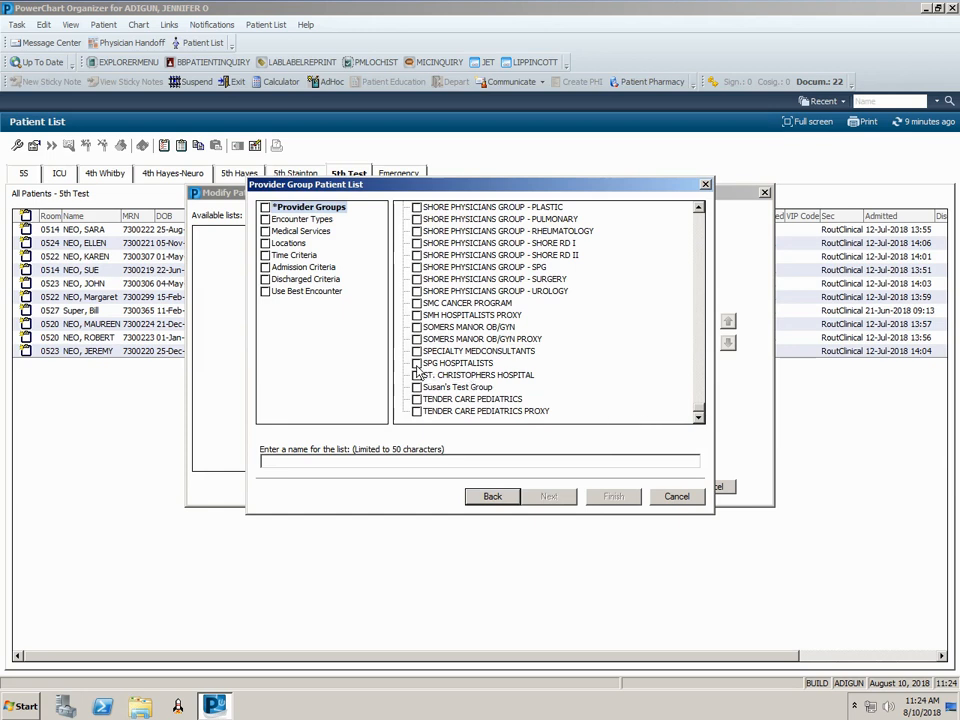
pyautogui.click(417, 364)
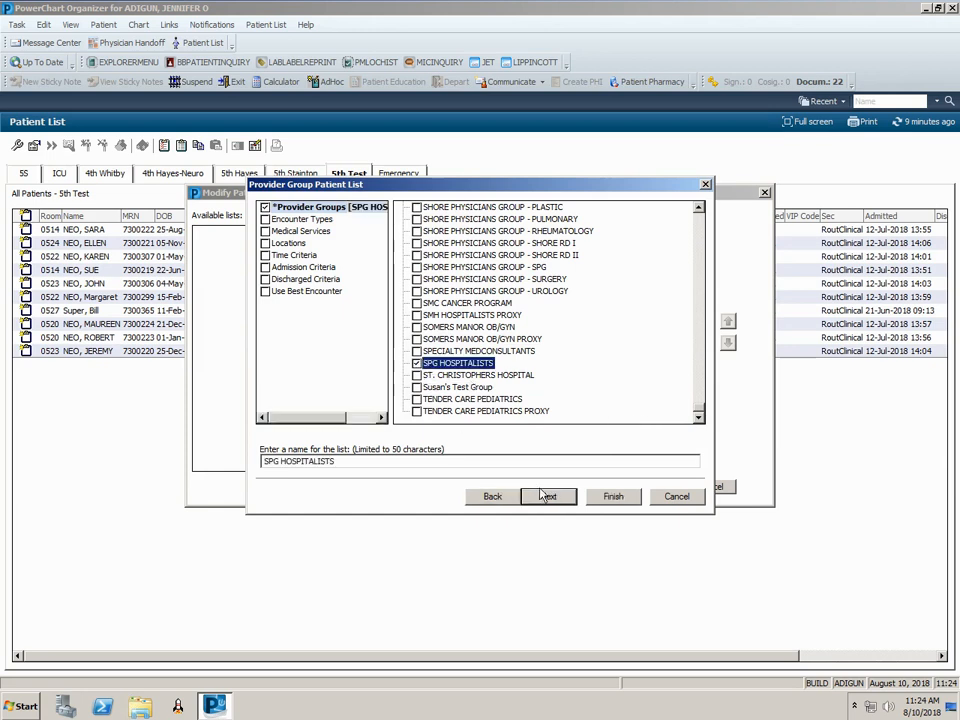
pyautogui.click(617, 498)
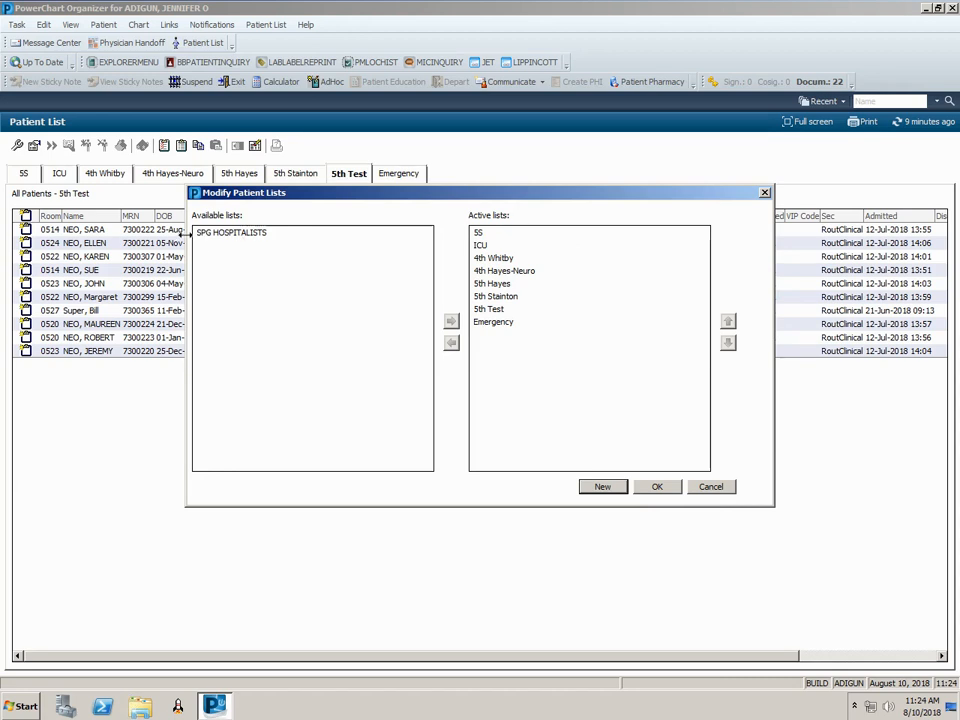
# - Move SPG HOSPITALISTS to the active lists and apply so its patients display
pyautogui.click(258, 236)
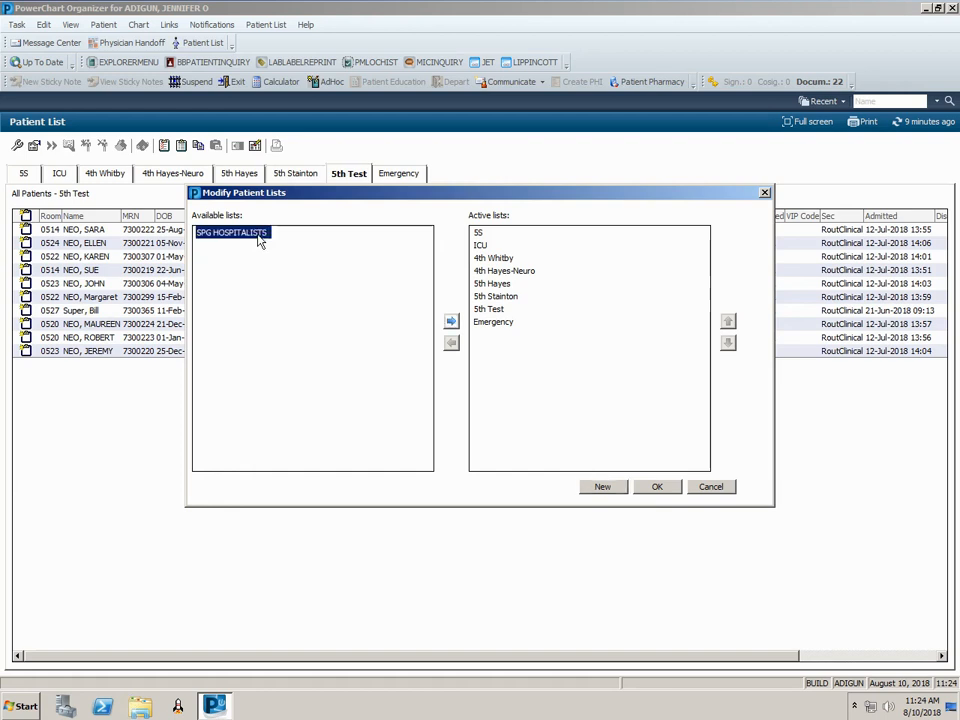
pyautogui.click(451, 322)
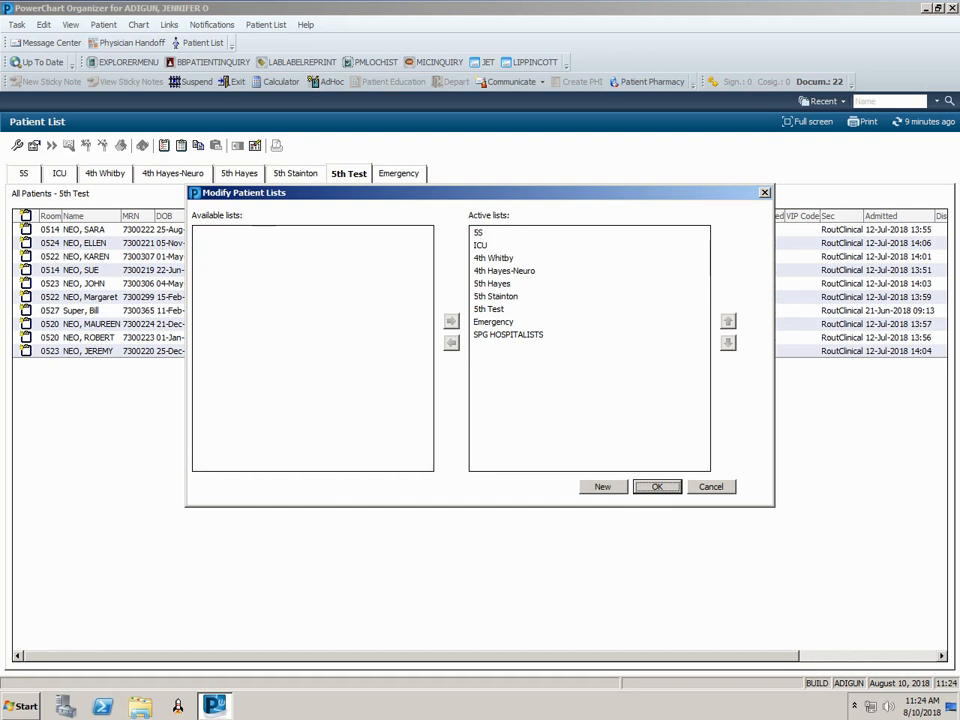
pyautogui.click(633, 490)
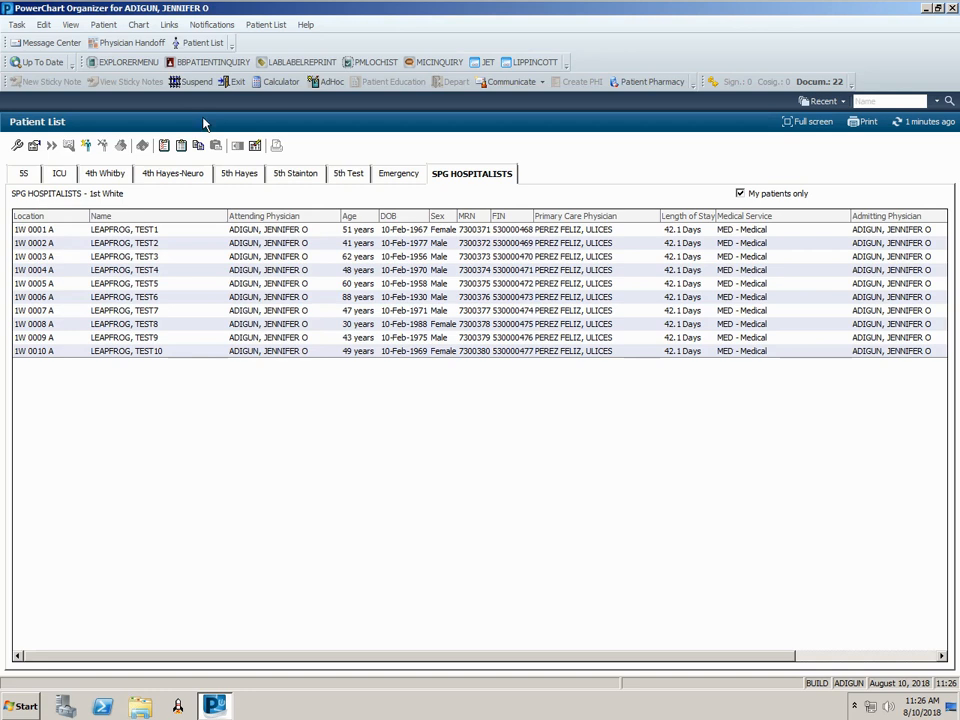
# - Open Patient Search from the Patient menu
pyautogui.click(104, 25)
pyautogui.click(122, 39)
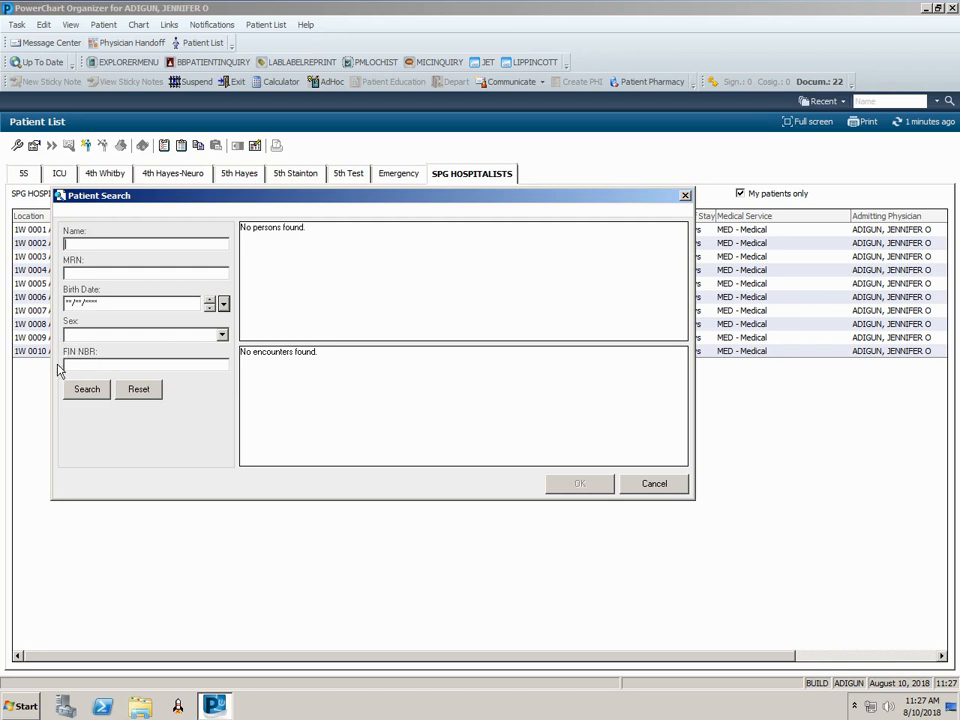
# - Search by the patient's FIN number, finding one Same Day Surgery encounter
pyautogui.click(69, 364)
pyautogui.click(86, 389)
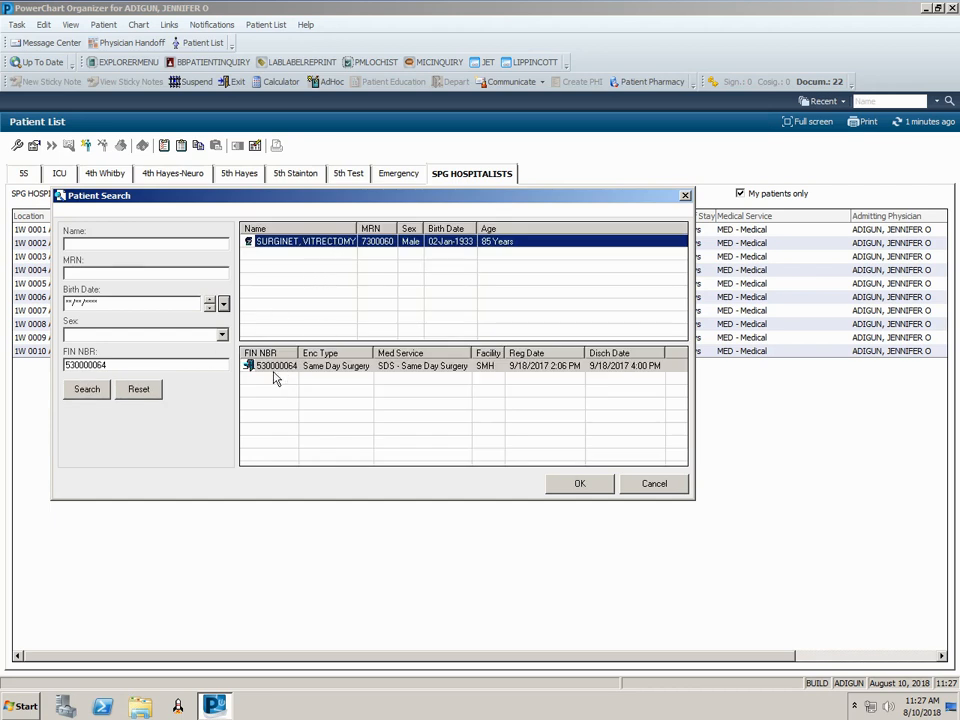
# - Open the found encounter and assign a COVERING relationship to open the chart
pyautogui.click(575, 484)
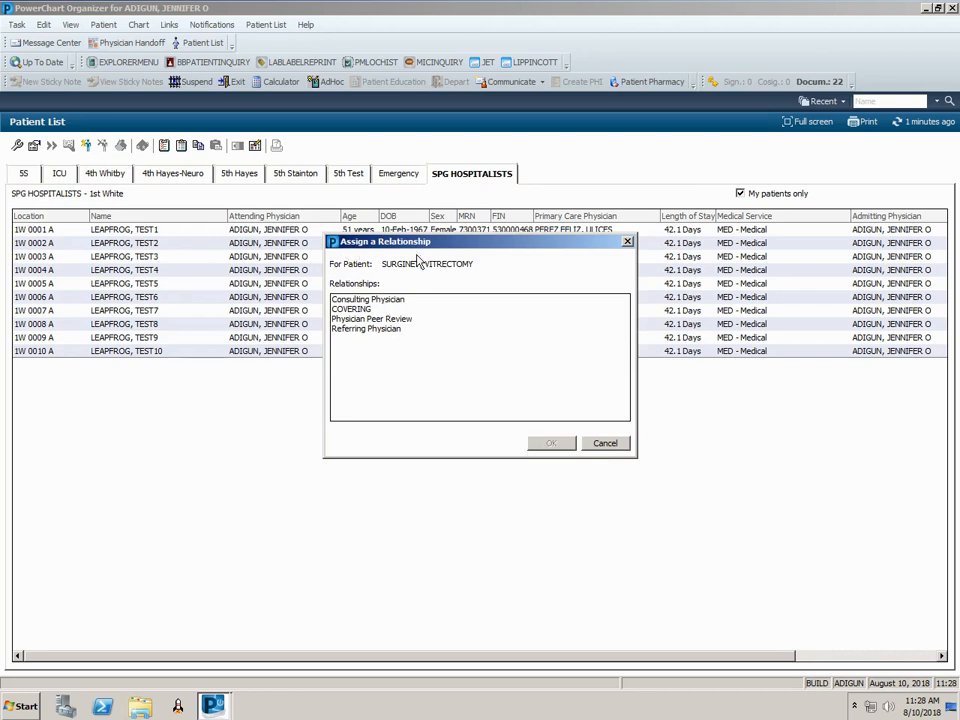
pyautogui.click(358, 310)
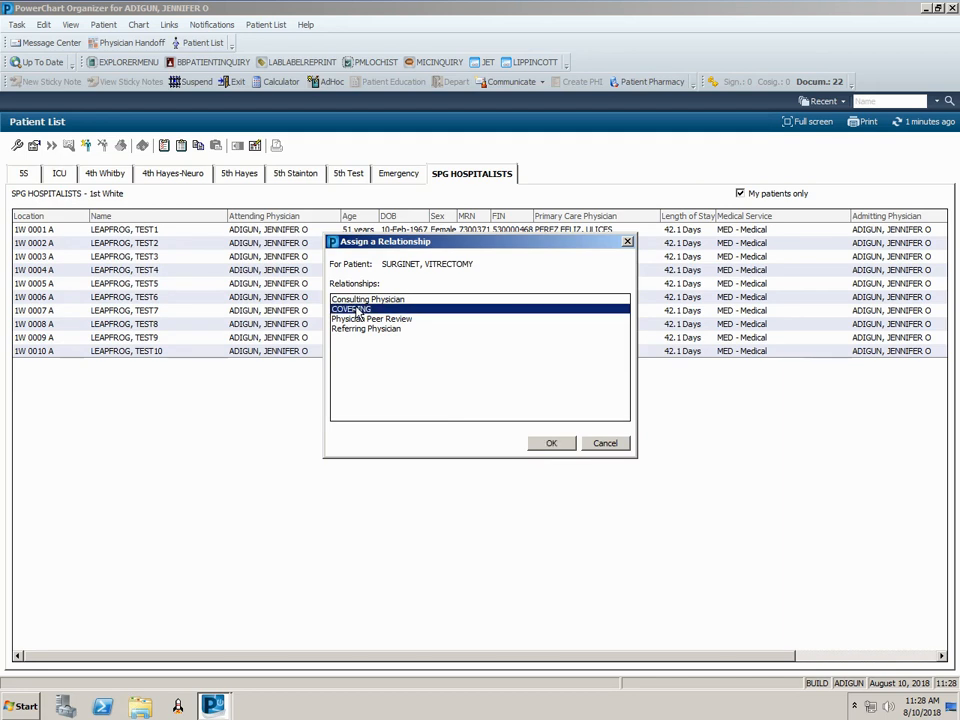
pyautogui.click(545, 443)
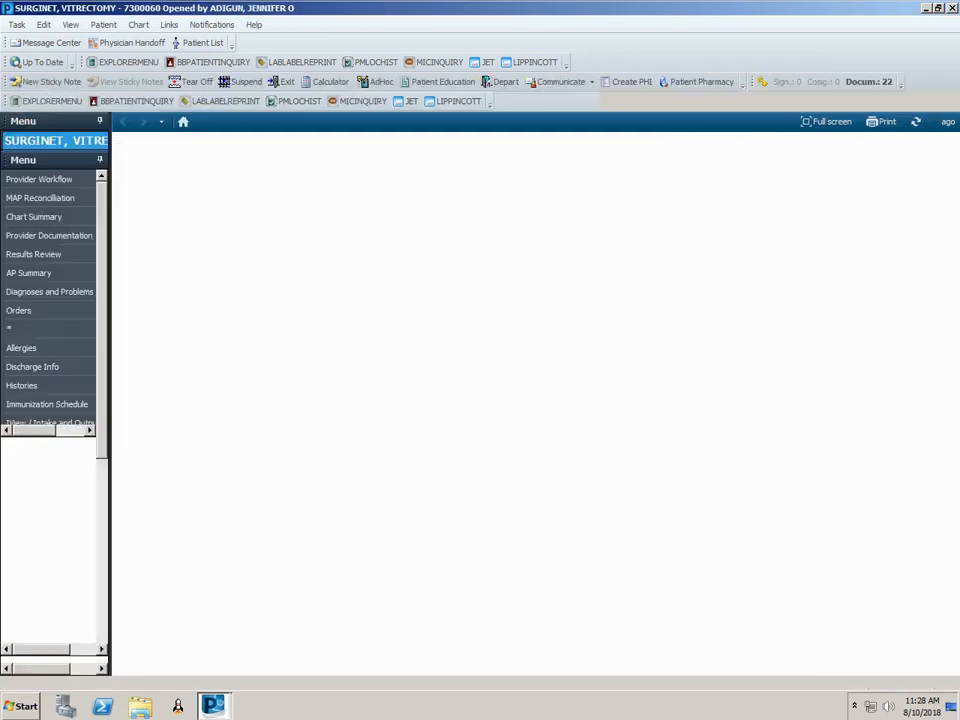